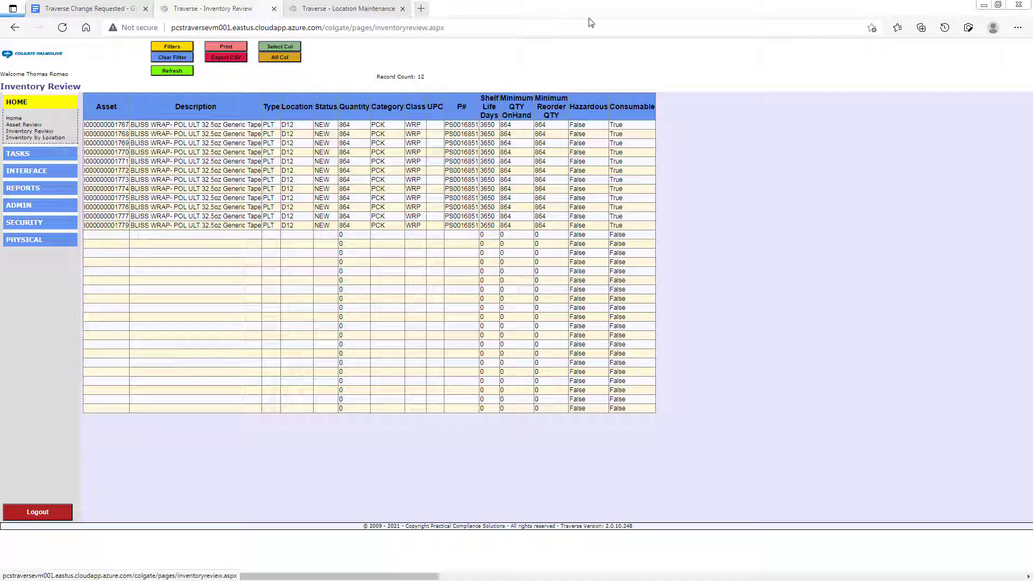
Look up location D14 (capacity 2000) in location maintenance, then return to Inventory Review
{"action": "left_click", "coordinate": [342, 9]}
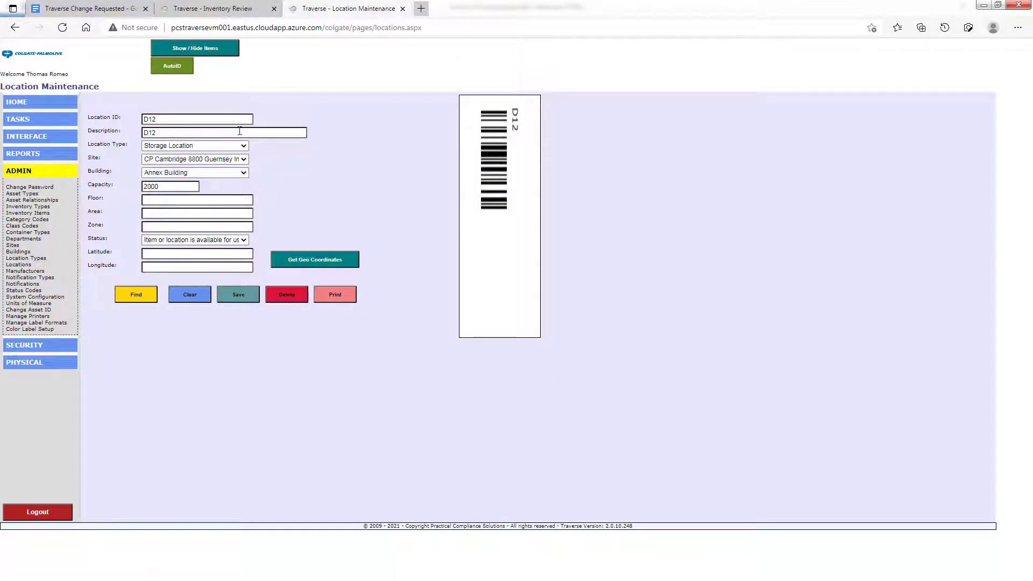
{"action": "left_click", "coordinate": [191, 120]}
{"action": "left_click_drag", "start_coordinate": [181, 120], "coordinate": [91, 108]}
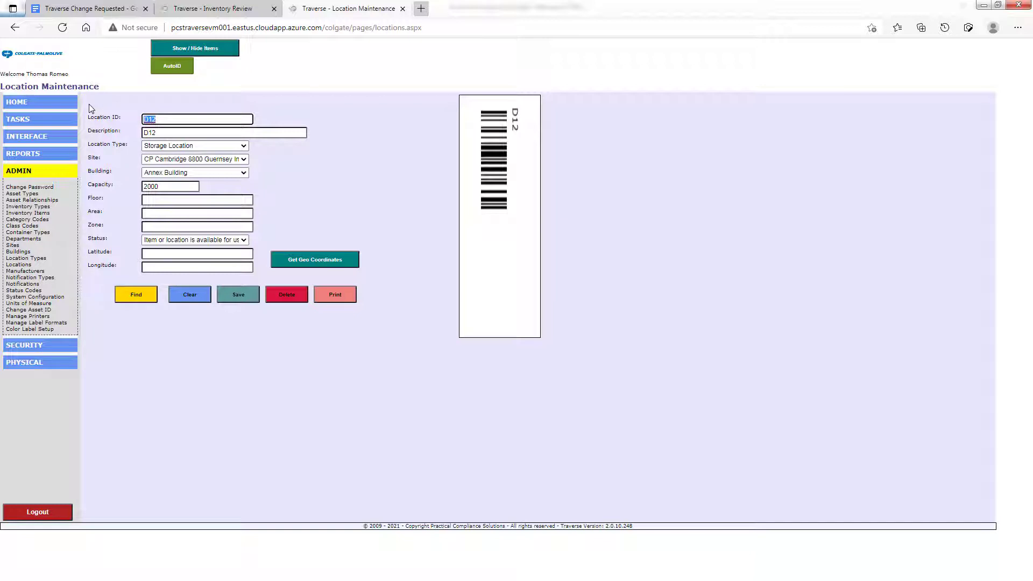
{"action": "key", "text": "BackSpace"}
{"action": "left_click", "coordinate": [196, 196]}
{"action": "left_click", "coordinate": [203, 120]}
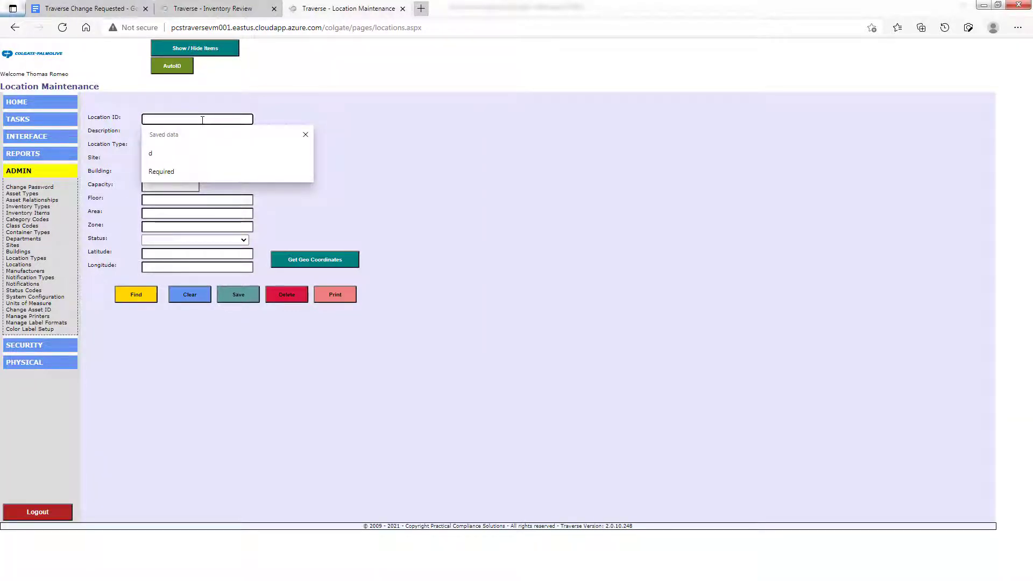
{"action": "type", "text": "D1"}
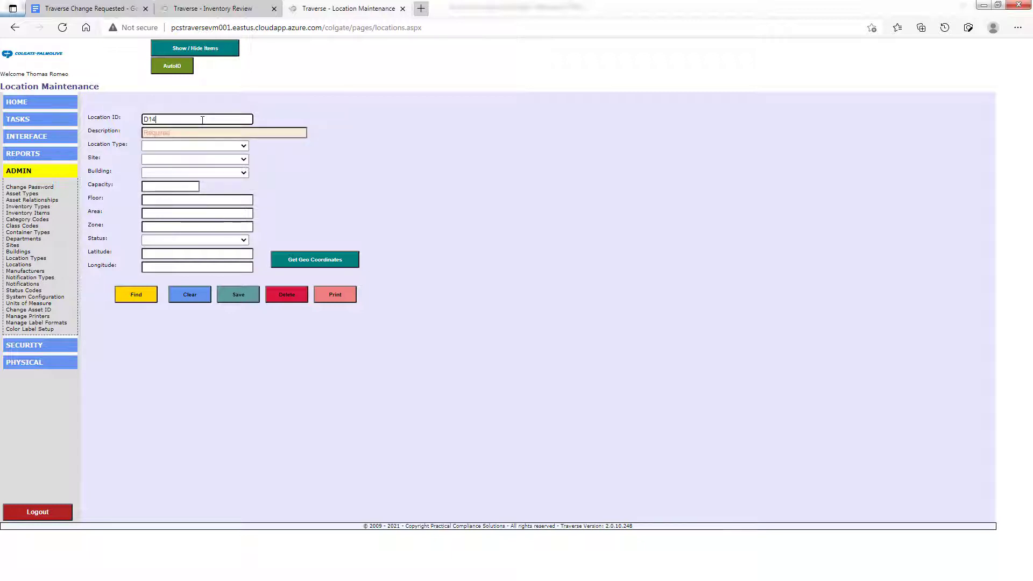
{"action": "type", "text": "4"}
{"action": "left_click", "coordinate": [134, 293]}
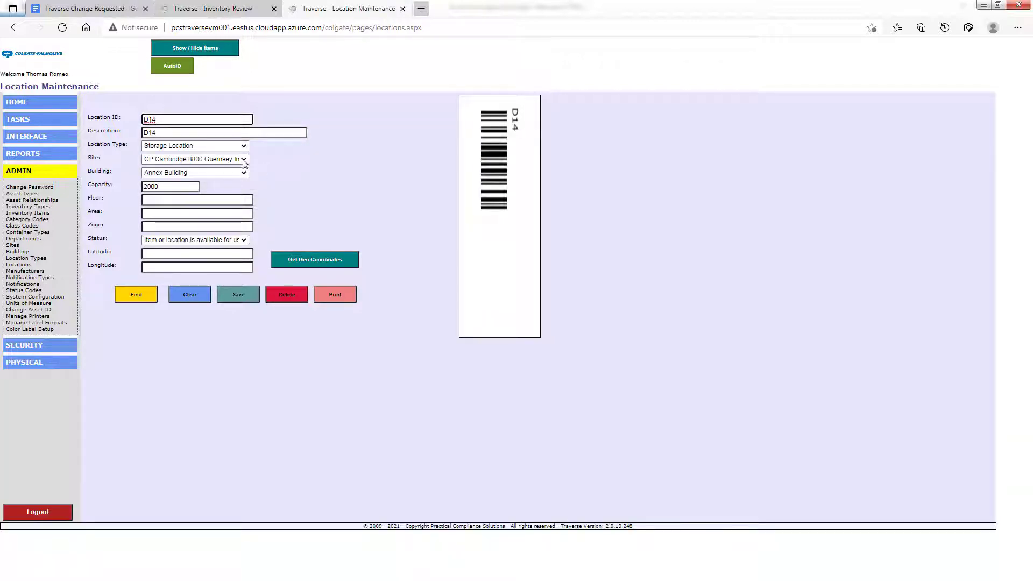
{"action": "left_click", "coordinate": [248, 9]}
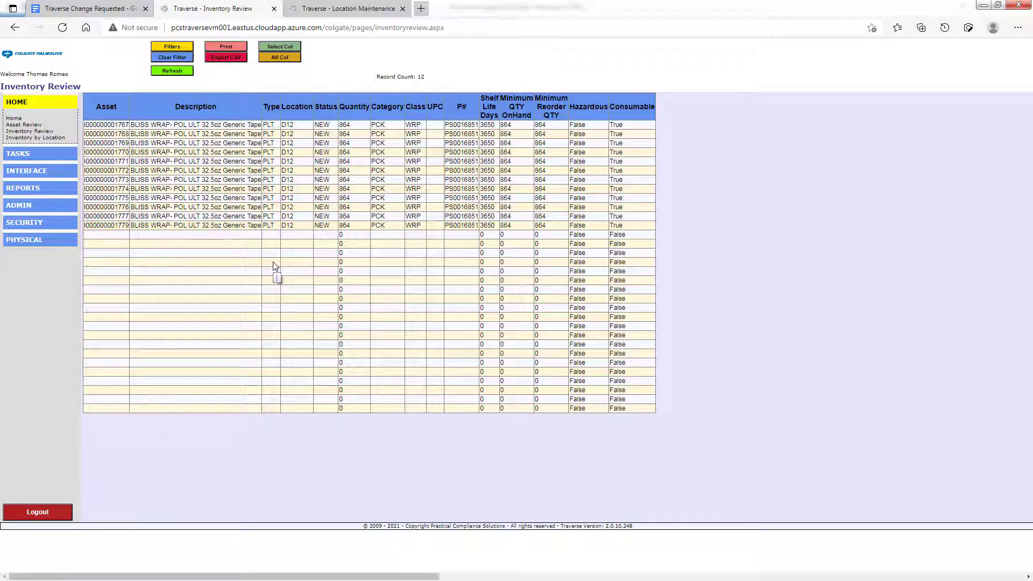
{"action": "left_click", "coordinate": [186, 46]}
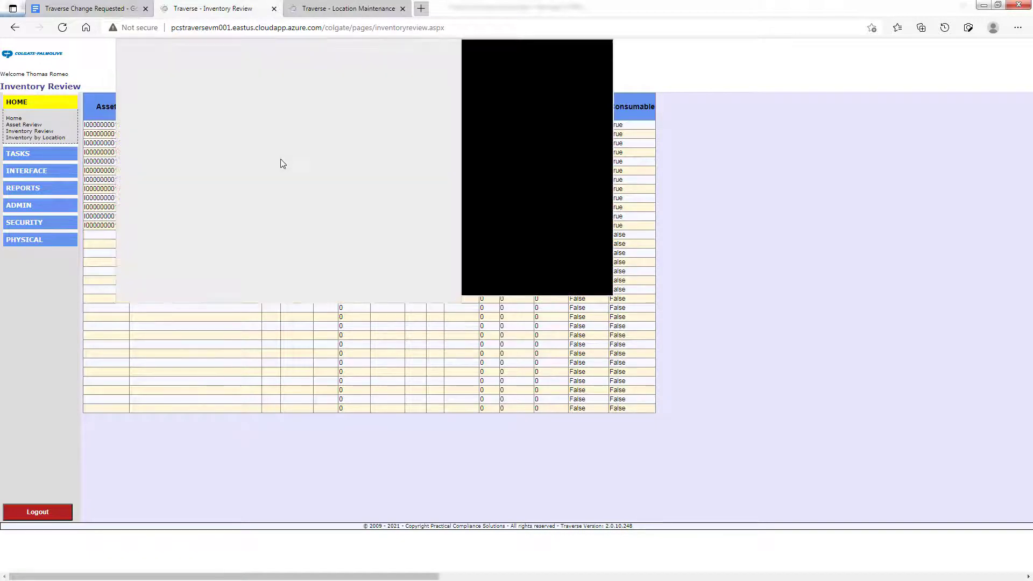
{"action": "double_click", "coordinate": [387, 94]}
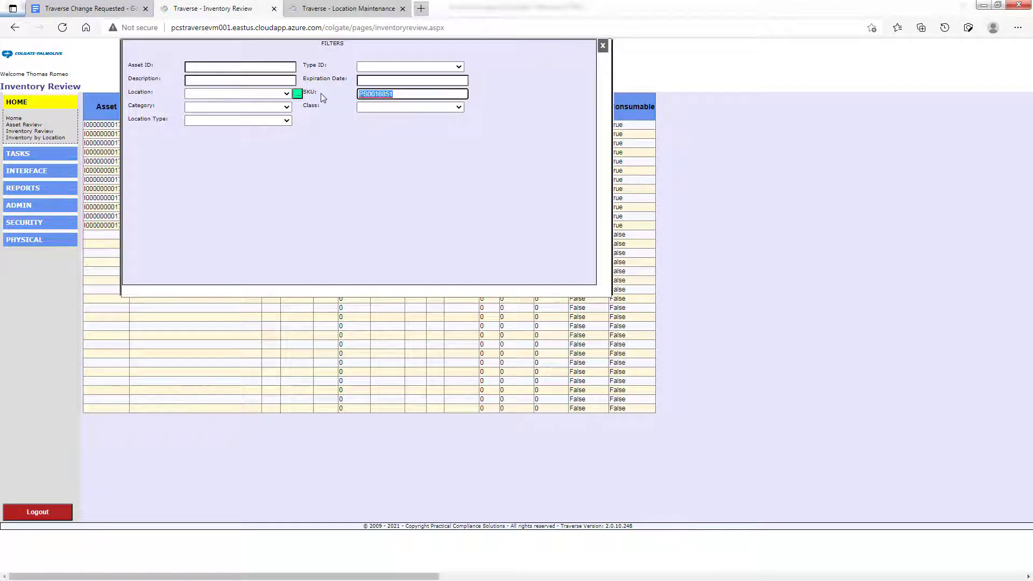
{"action": "left_click", "coordinate": [603, 48]}
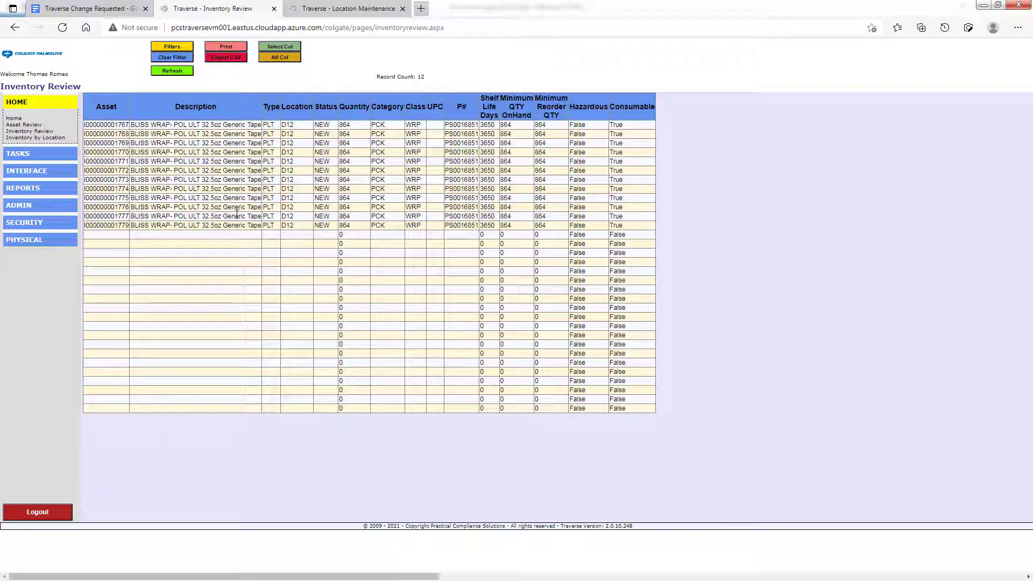
{"action": "left_click", "coordinate": [115, 226]}
{"action": "left_click", "coordinate": [120, 206]}
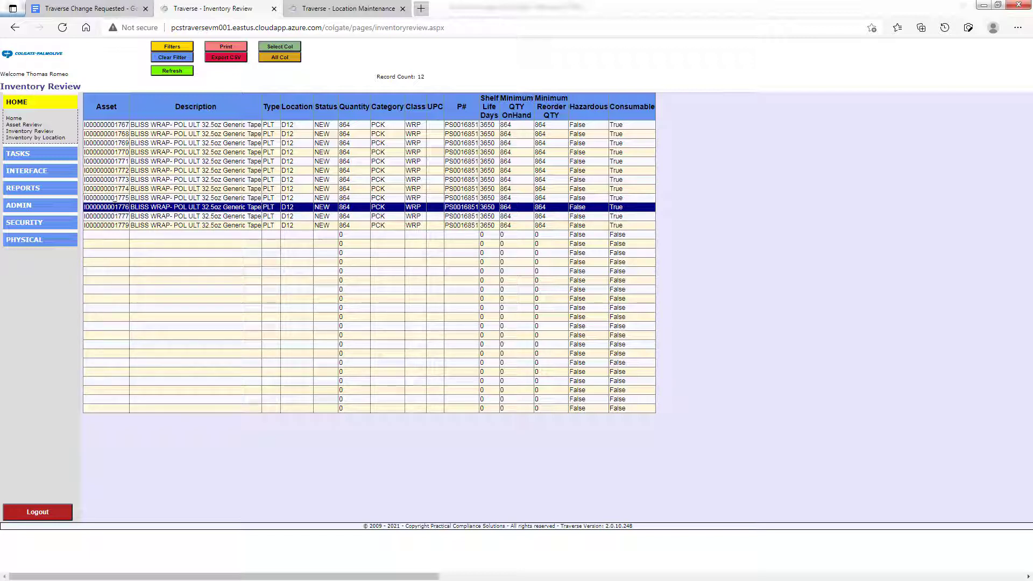
{"action": "double_click", "coordinate": [116, 208]}
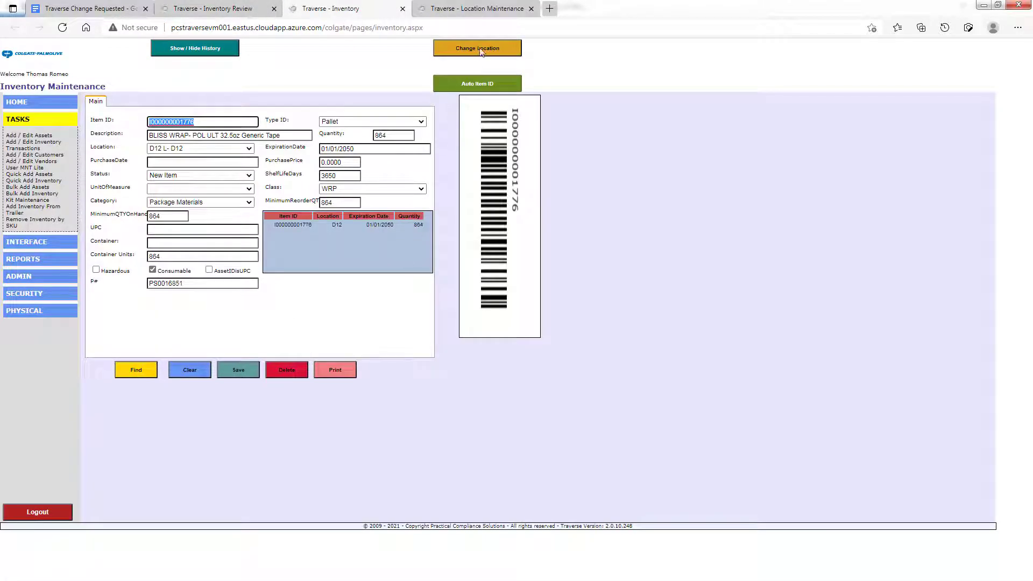
{"action": "left_click", "coordinate": [480, 52]}
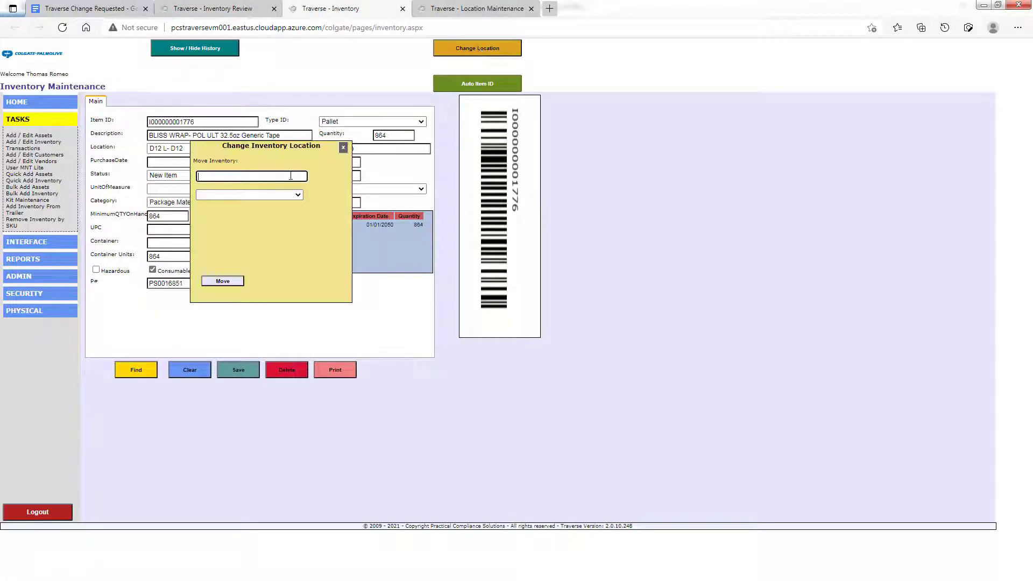
{"action": "left_click", "coordinate": [297, 194]}
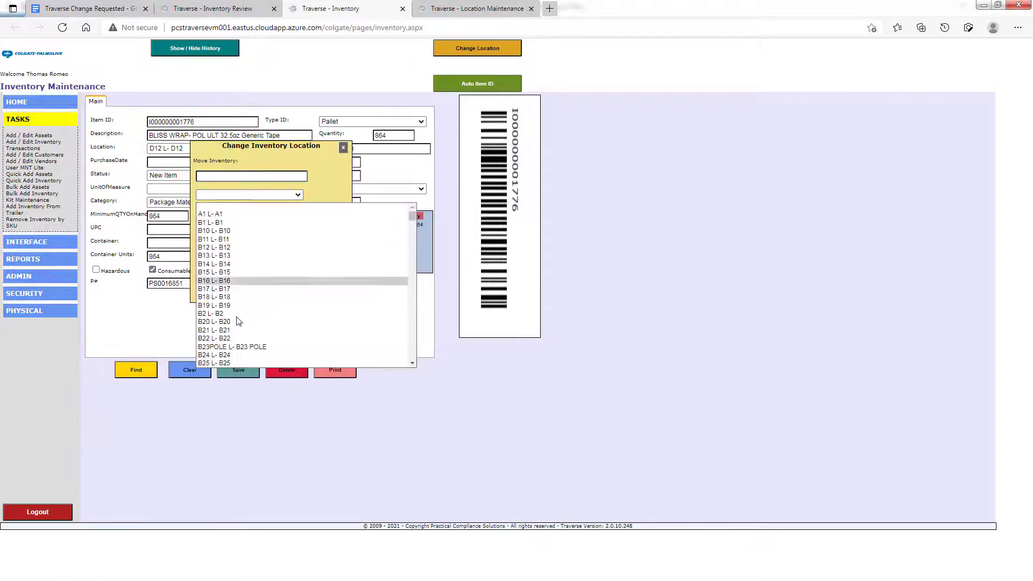
{"action": "scroll", "coordinate": [237, 323], "scroll_direction": "down", "scroll_amount": 6}
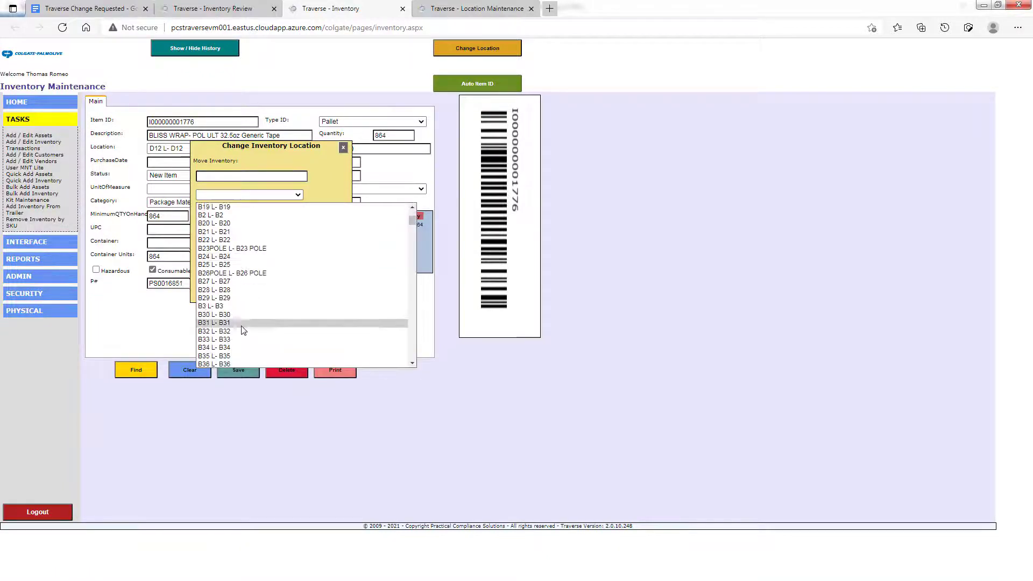
{"action": "left_click", "coordinate": [254, 179]}
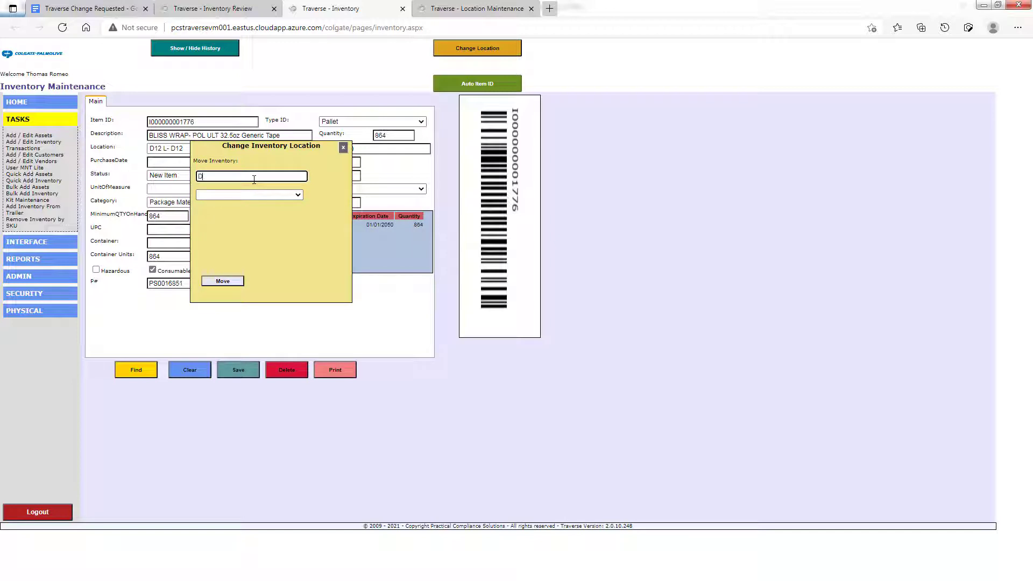
{"action": "left_click", "coordinate": [241, 282]}
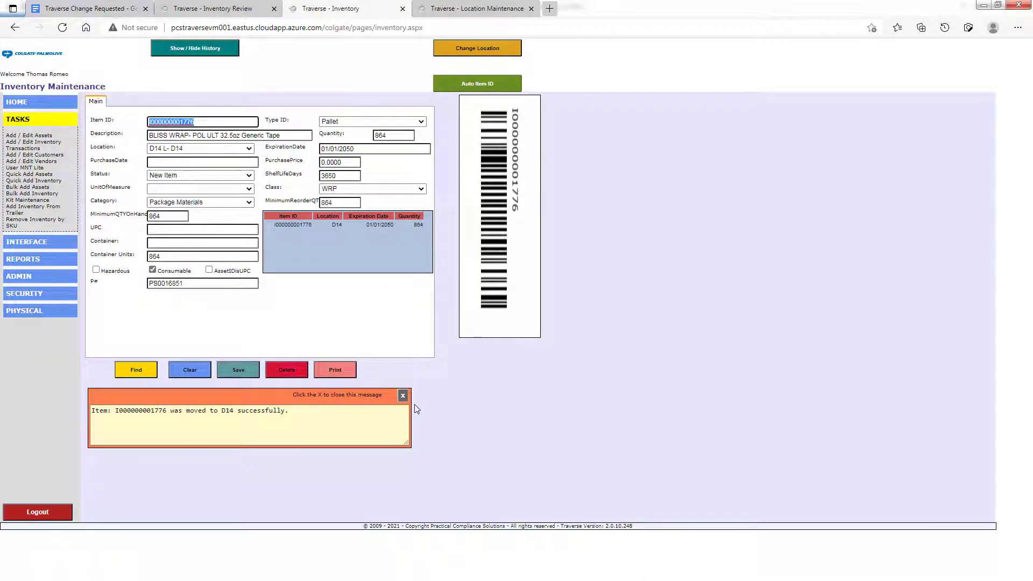
{"action": "left_click", "coordinate": [403, 396]}
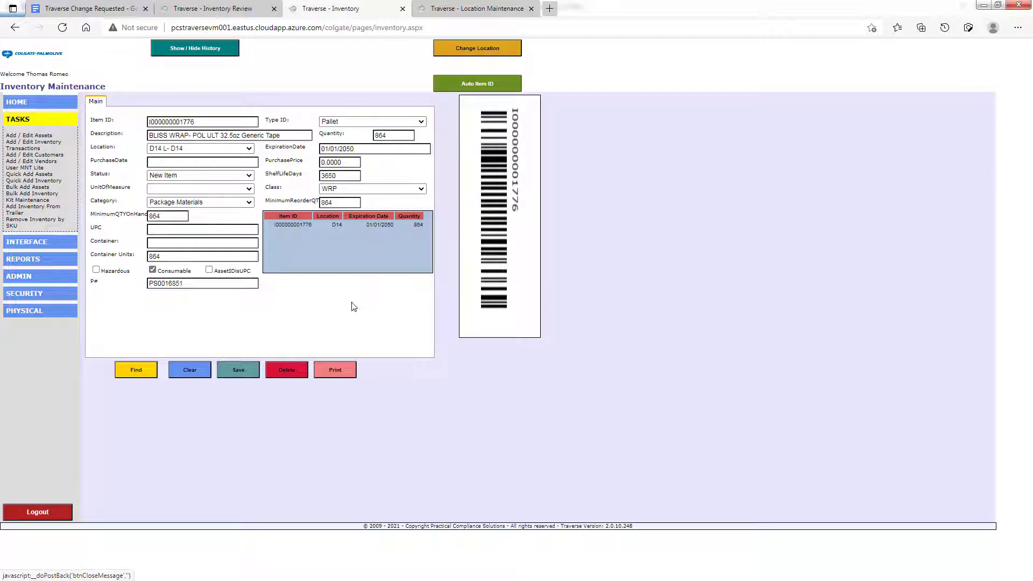
{"action": "left_click", "coordinate": [403, 8]}
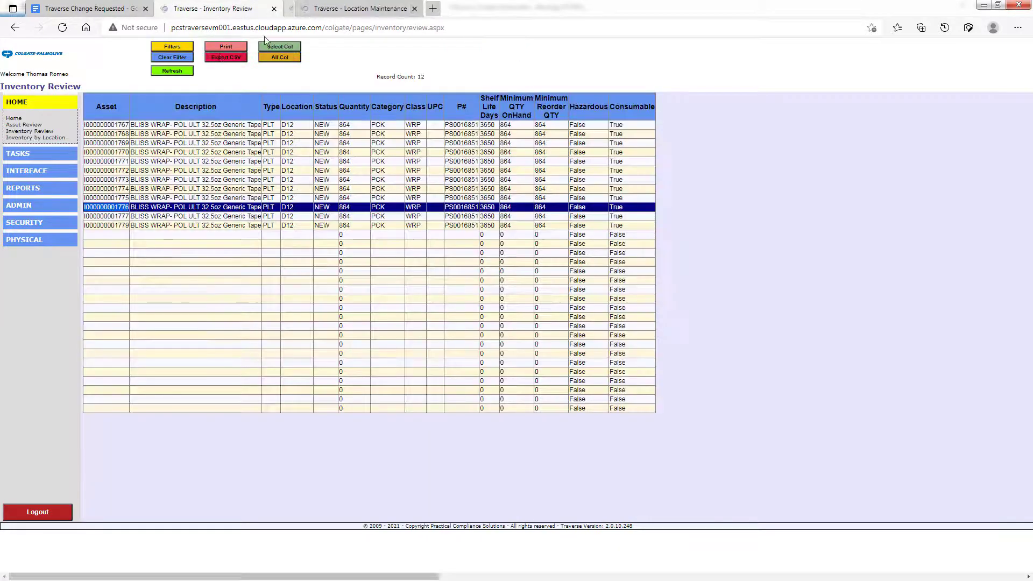
{"action": "left_click", "coordinate": [165, 74]}
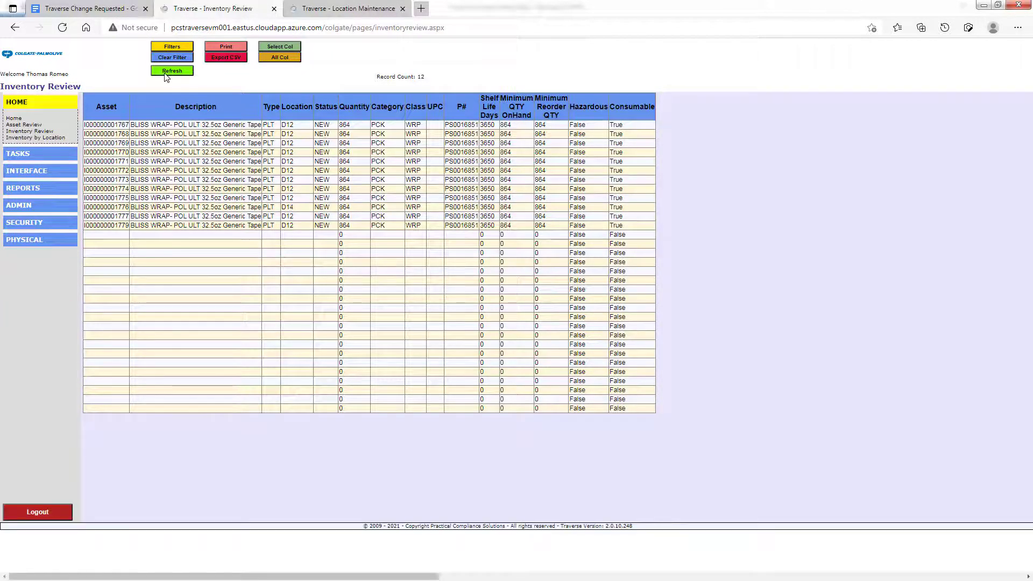
{"action": "left_click", "coordinate": [230, 207]}
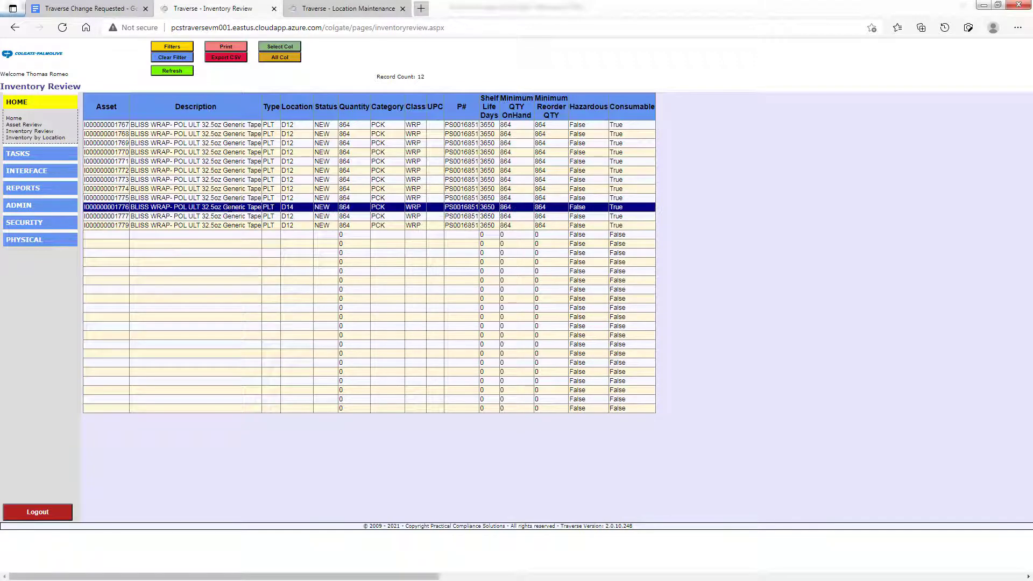
{"action": "double_click", "coordinate": [106, 217]}
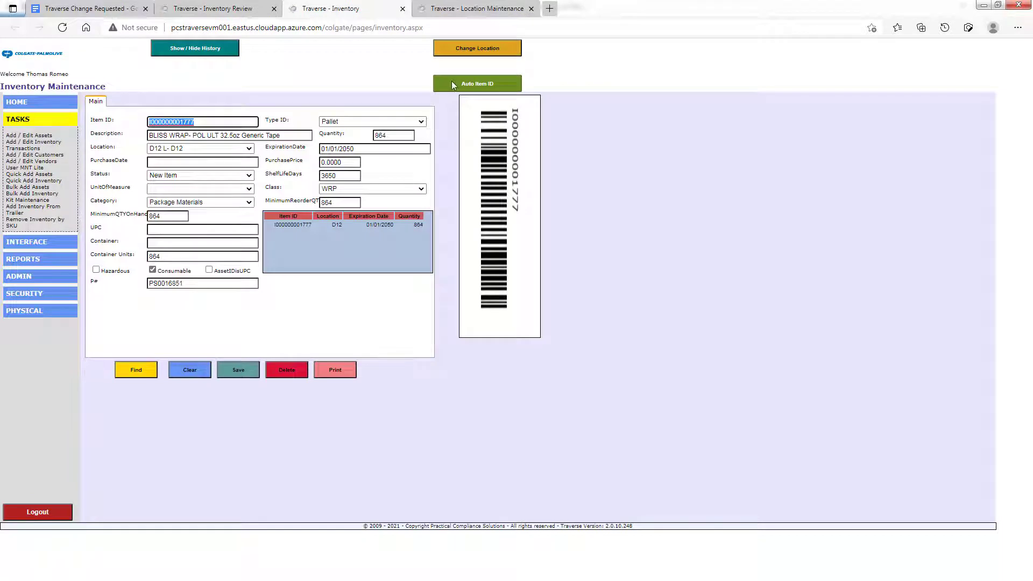
{"action": "left_click", "coordinate": [482, 49]}
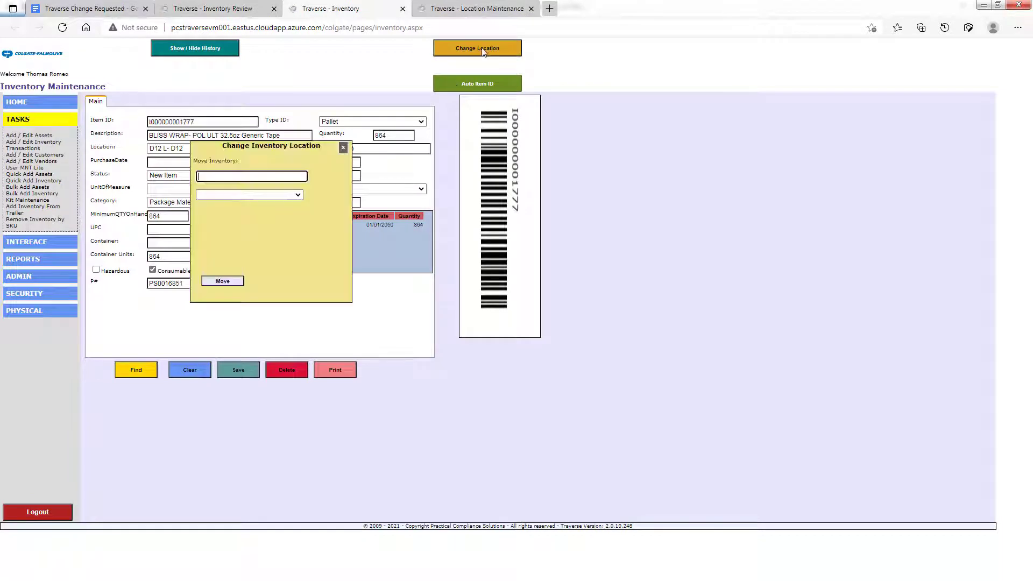
{"action": "left_click", "coordinate": [275, 173]}
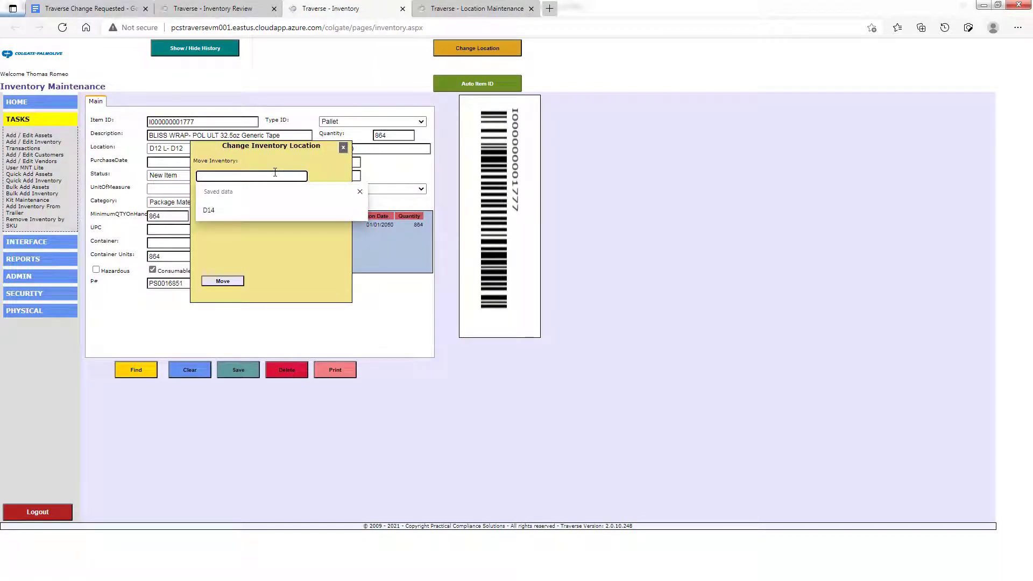
{"action": "type", "text": "D14"}
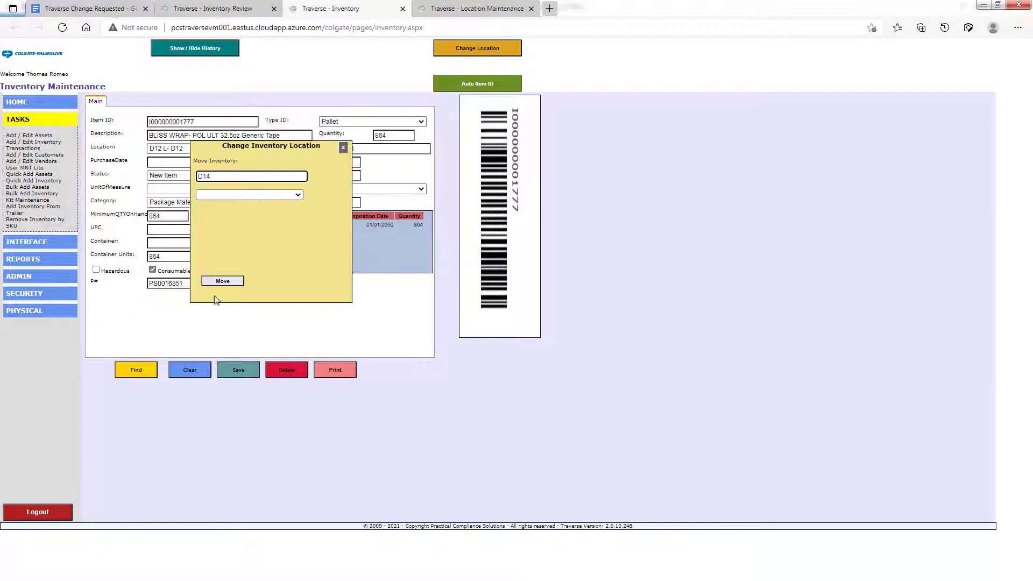
{"action": "left_click", "coordinate": [223, 283]}
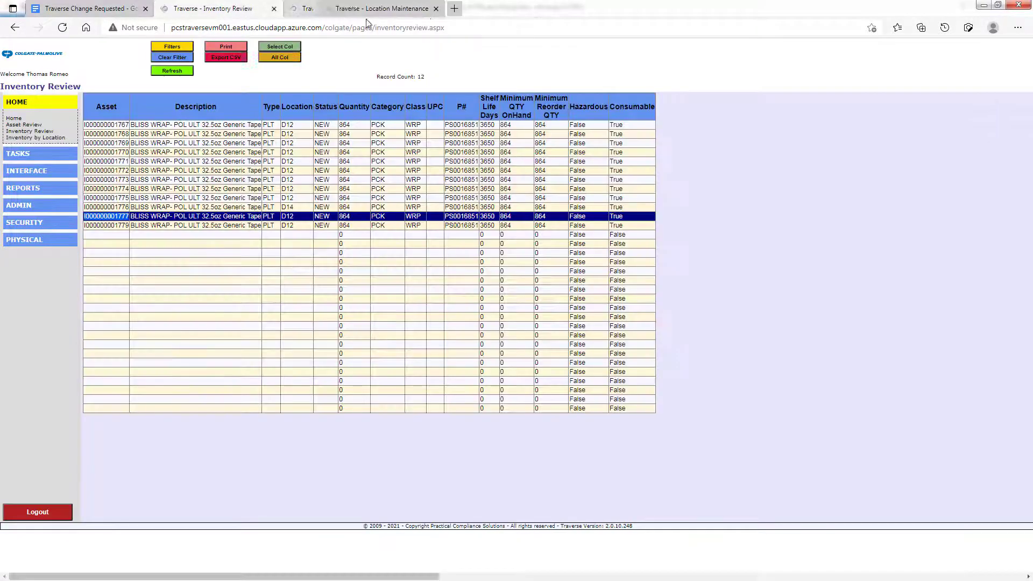
{"action": "left_click", "coordinate": [402, 8]}
{"action": "double_click", "coordinate": [122, 225]}
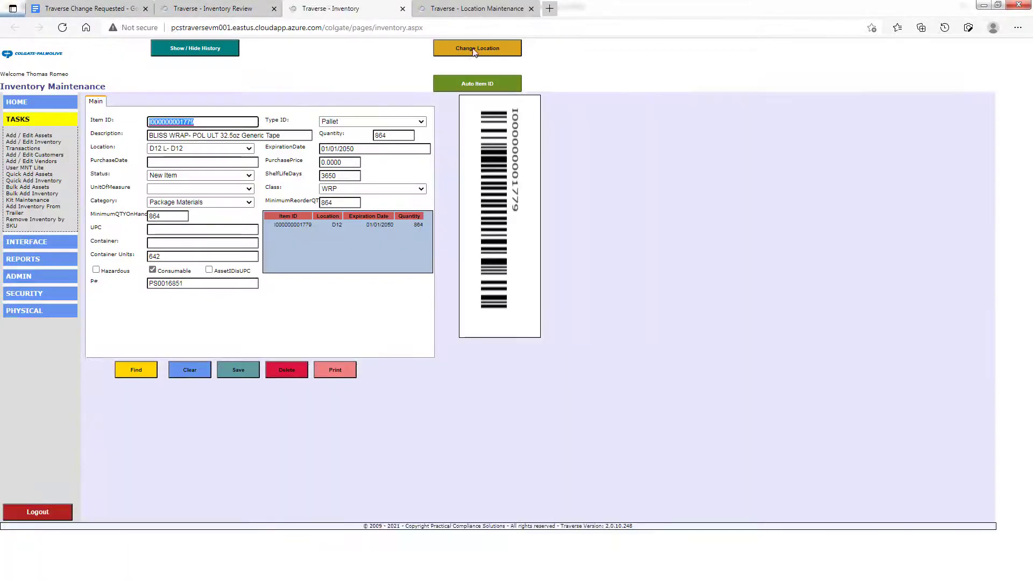
{"action": "left_click", "coordinate": [476, 50]}
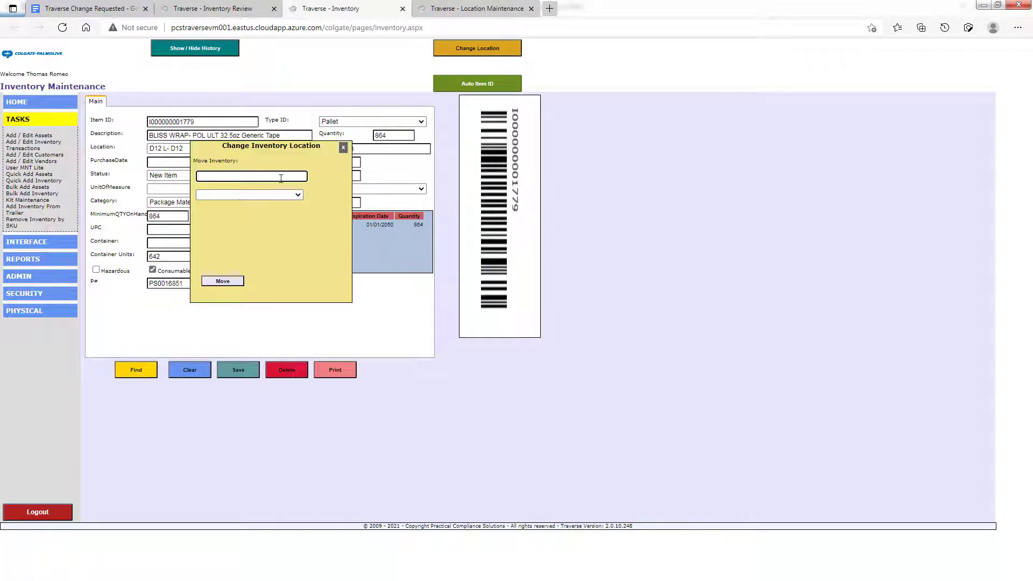
{"action": "left_click", "coordinate": [281, 176]}
{"action": "type", "text": "D14"}
{"action": "key", "text": "ctrl+a"}
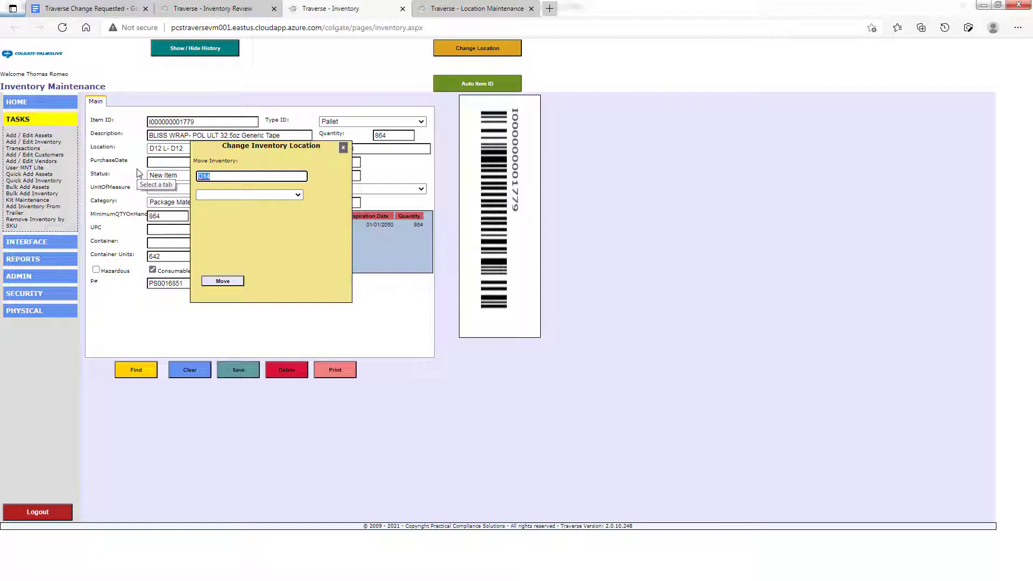
Pick 'D14 L- D14' from the destination list and move the pallet
{"action": "left_click", "coordinate": [298, 195]}
{"action": "left_click", "coordinate": [298, 195]}
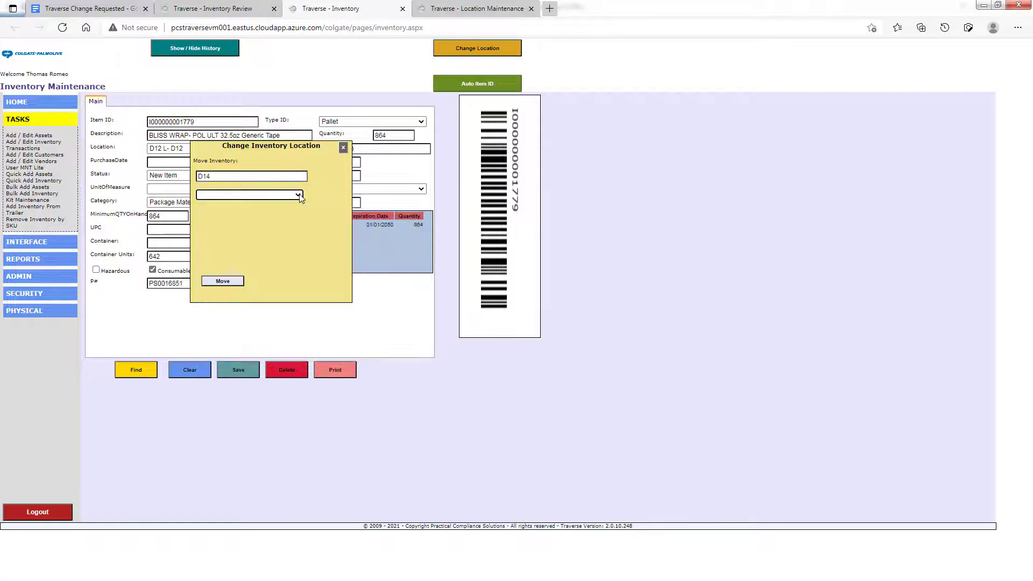
{"action": "left_click", "coordinate": [299, 196]}
{"action": "scroll", "coordinate": [279, 318], "scroll_direction": "down", "scroll_amount": 5}
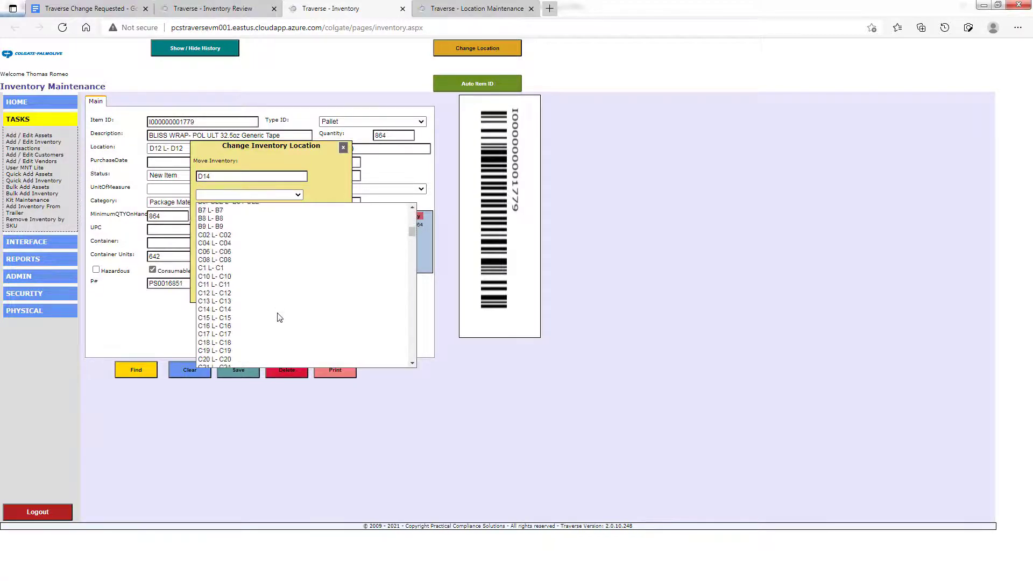
{"action": "scroll", "coordinate": [280, 318], "scroll_direction": "down", "scroll_amount": 10}
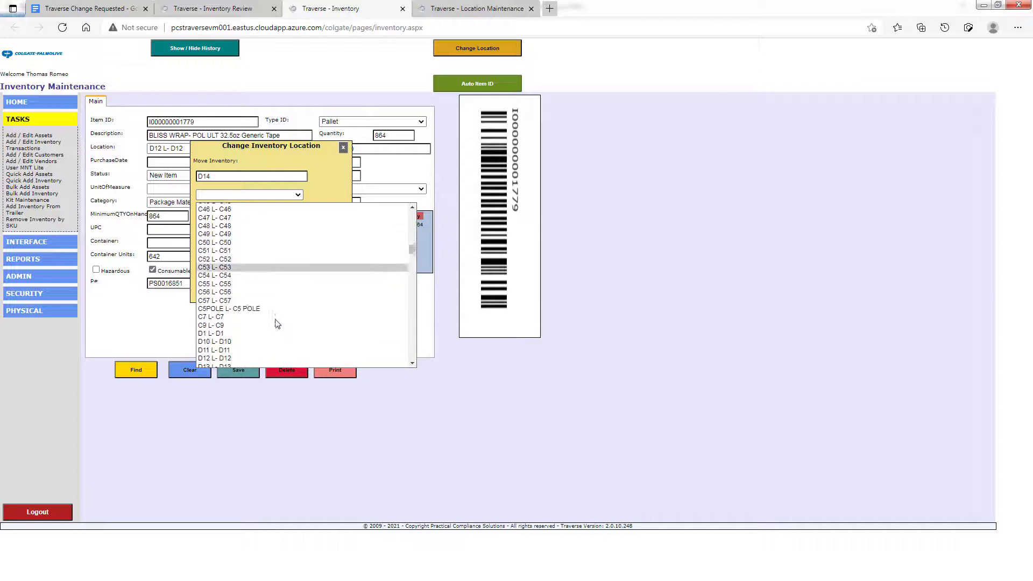
{"action": "scroll", "coordinate": [277, 323], "scroll_direction": "down", "scroll_amount": 3}
{"action": "left_click", "coordinate": [223, 283]}
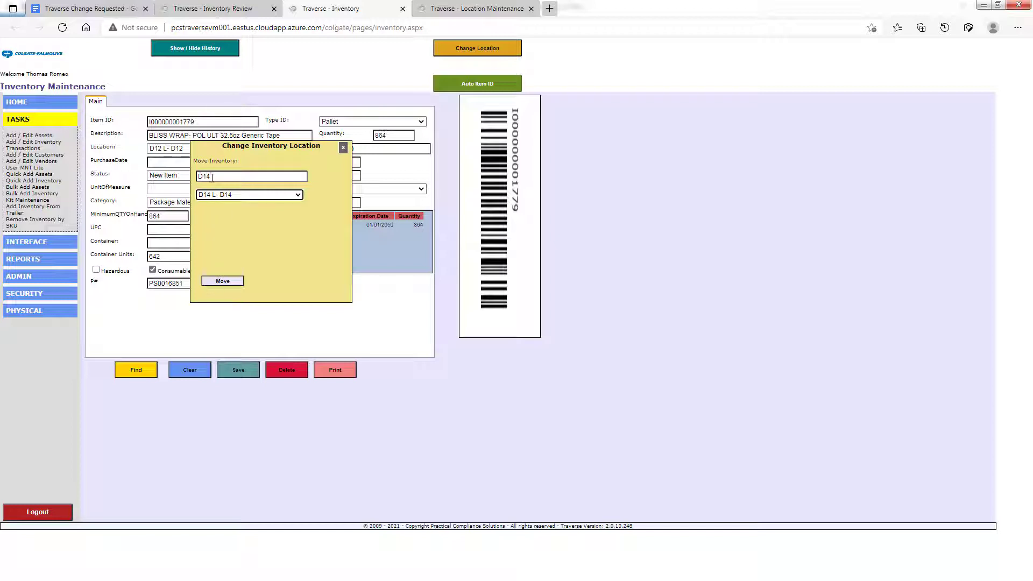
{"action": "left_click", "coordinate": [234, 286]}
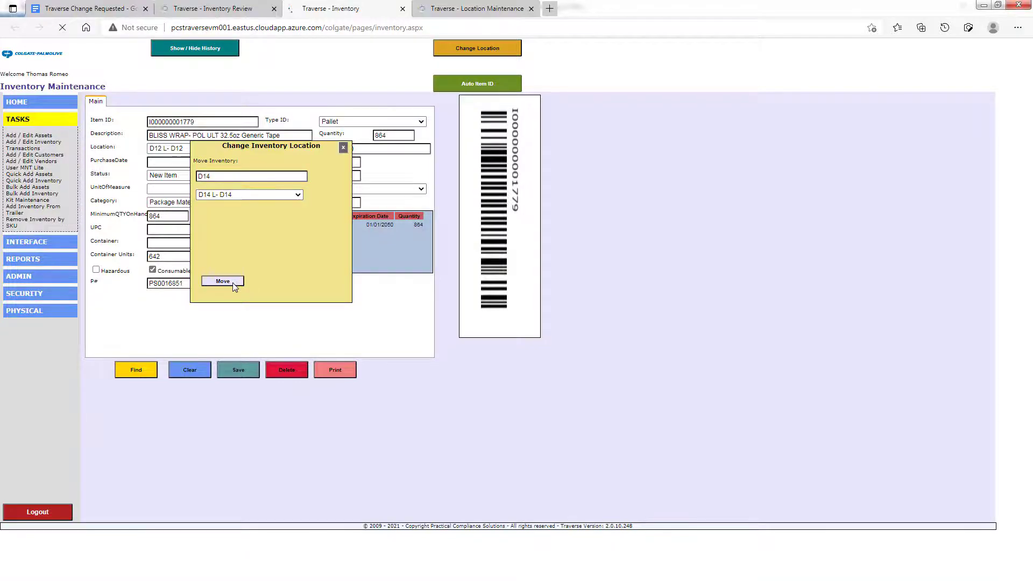
{"action": "left_click", "coordinate": [403, 9]}
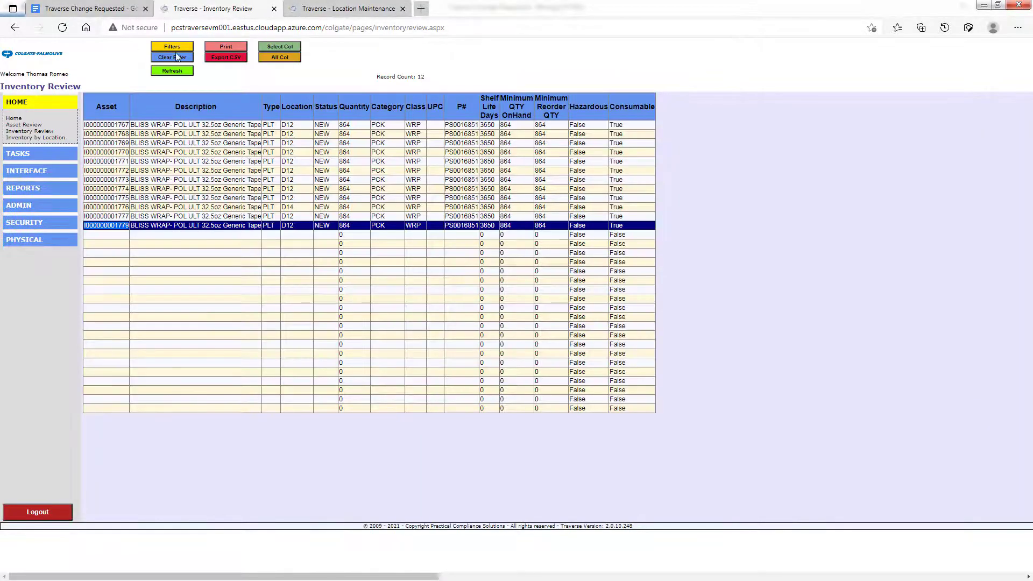
{"action": "left_click", "coordinate": [174, 74]}
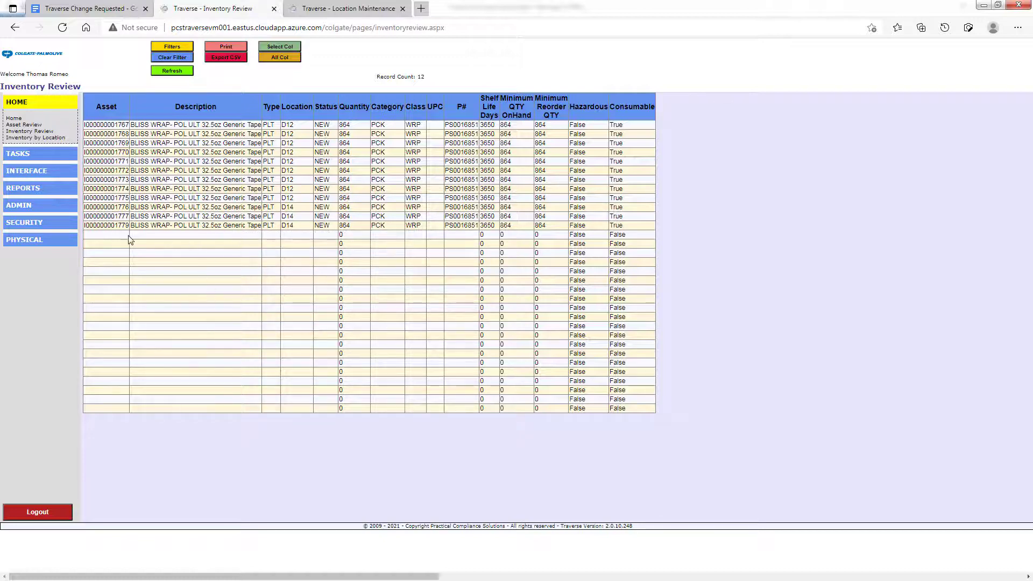
{"action": "double_click", "coordinate": [115, 224]}
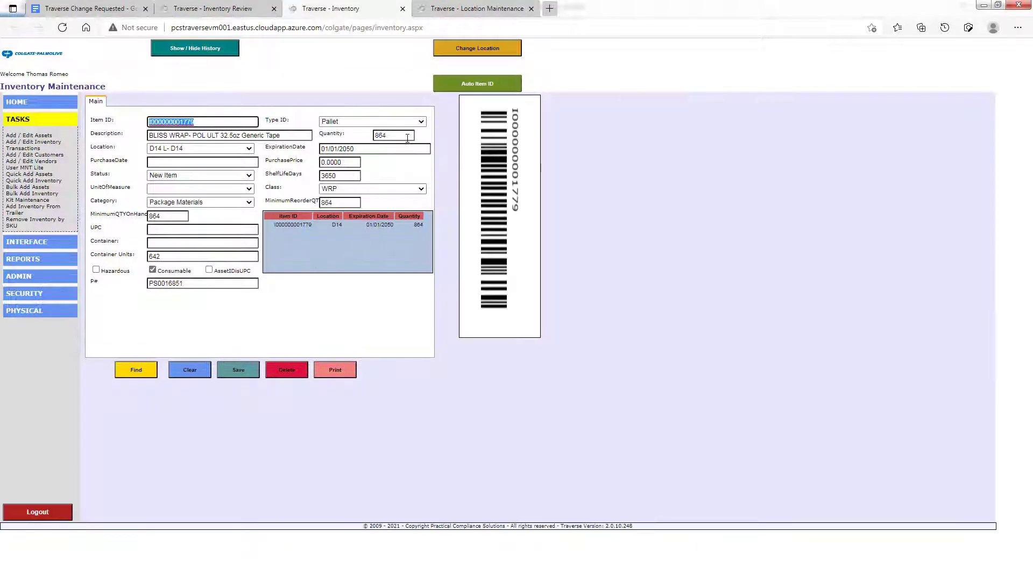
{"action": "double_click", "coordinate": [407, 136]}
{"action": "type", "text": "6"}
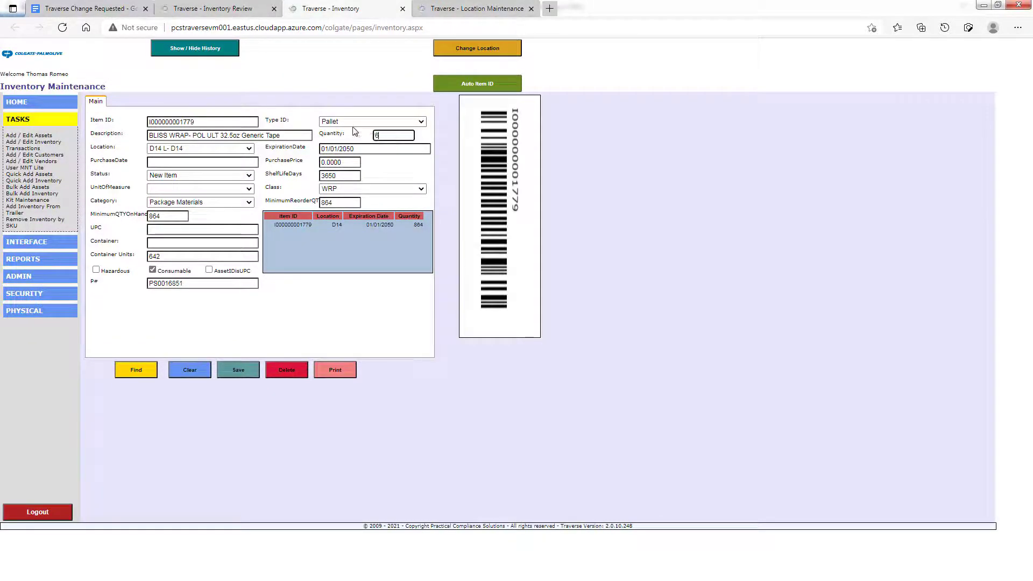
{"action": "type", "text": "00"}
{"action": "left_click", "coordinate": [242, 376]}
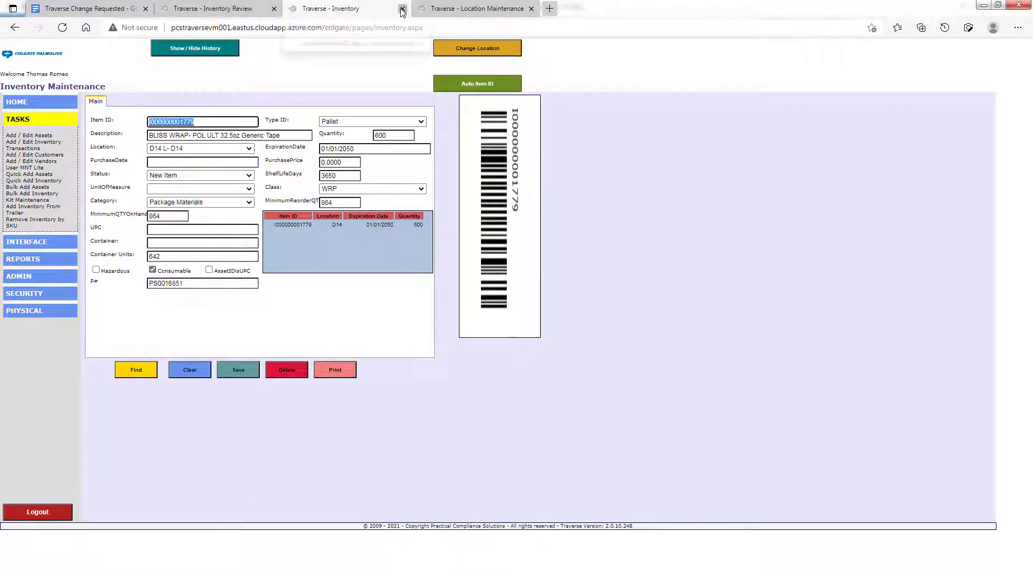
{"action": "left_click", "coordinate": [402, 9]}
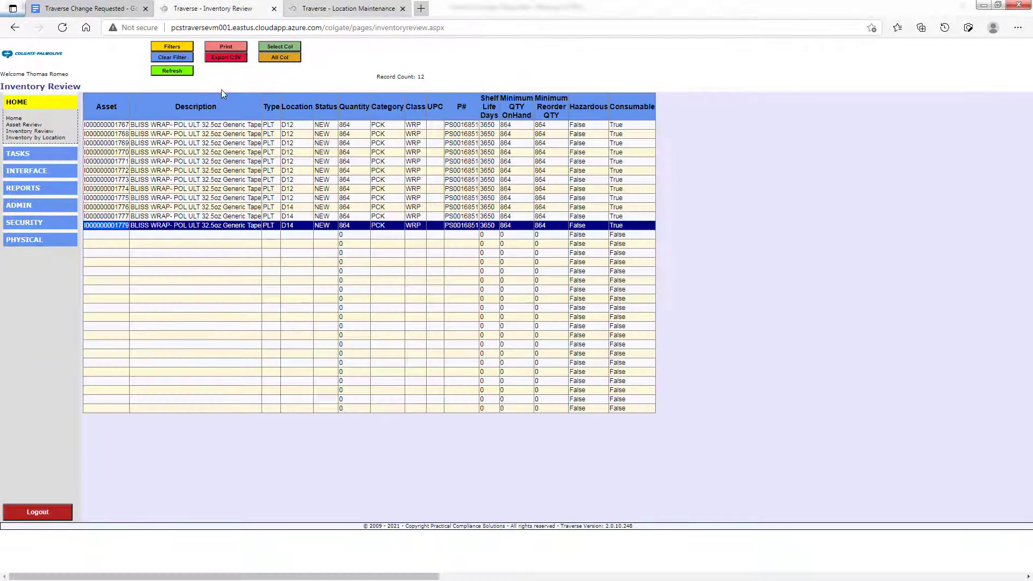
{"action": "left_click", "coordinate": [172, 70]}
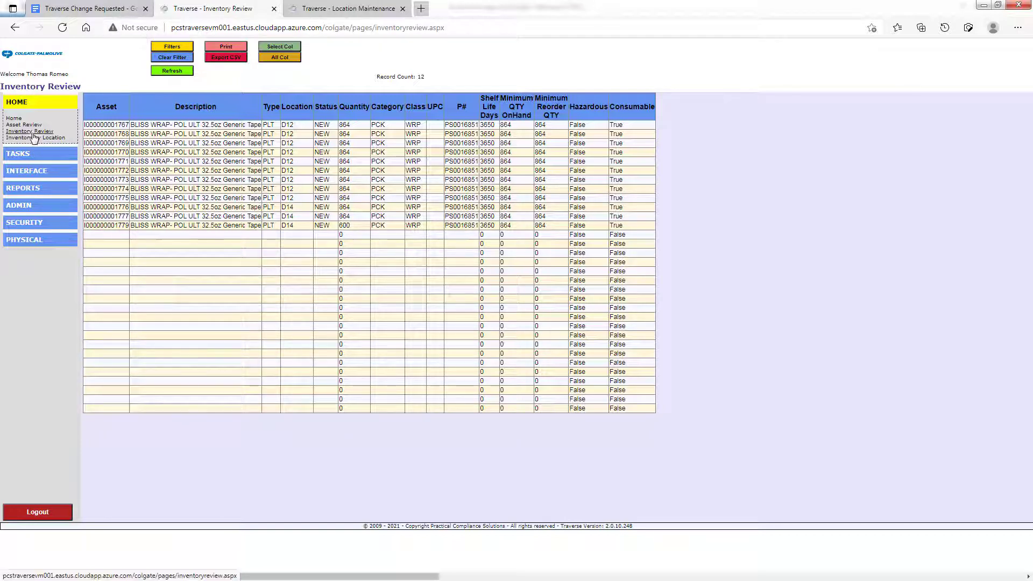
Filter Inventory Review by SKU PS0016851 chosen from the saved SKU entries
{"action": "left_click", "coordinate": [182, 50]}
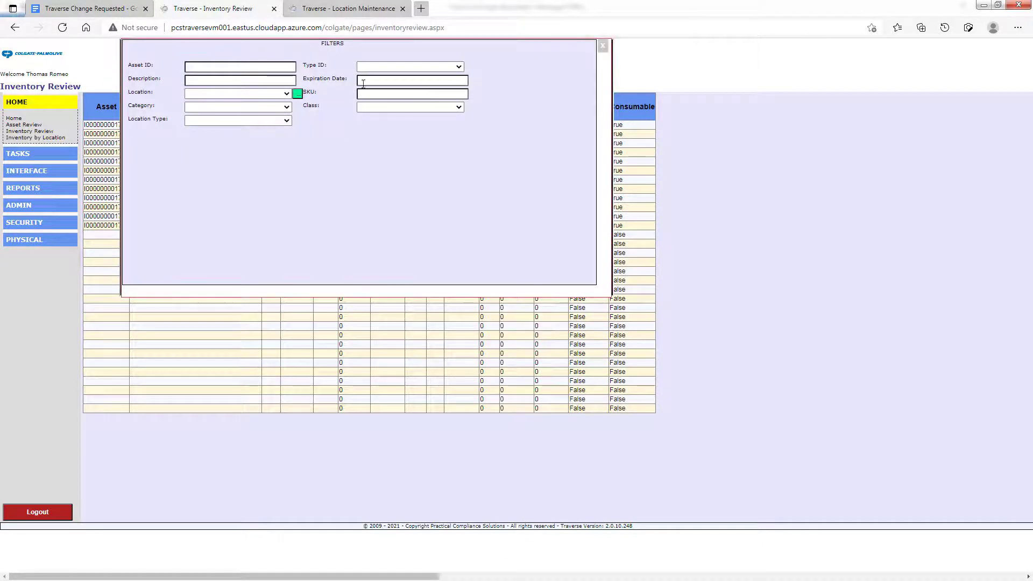
{"action": "left_click", "coordinate": [603, 46]}
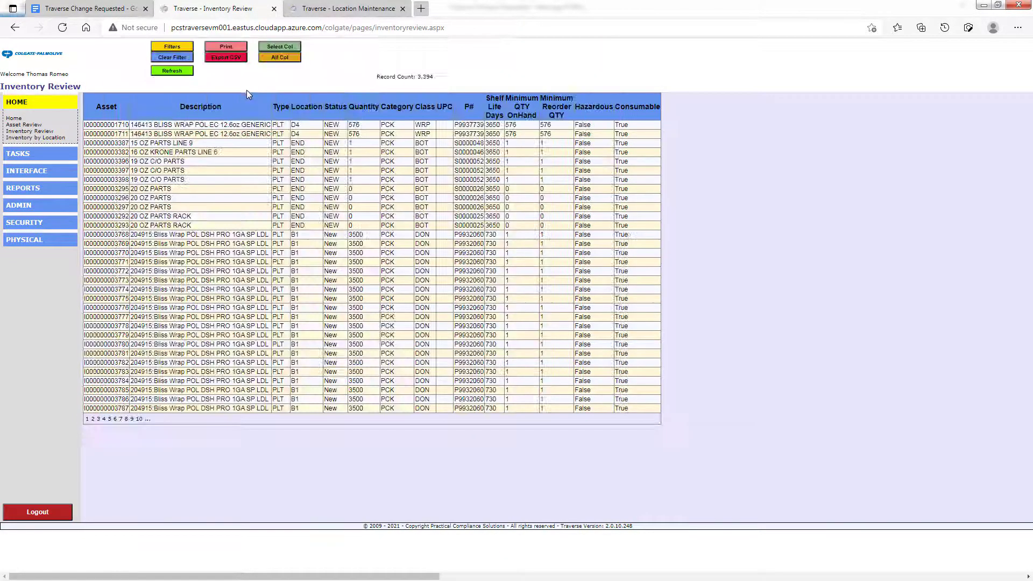
{"action": "left_click", "coordinate": [176, 50]}
{"action": "left_click", "coordinate": [381, 94]}
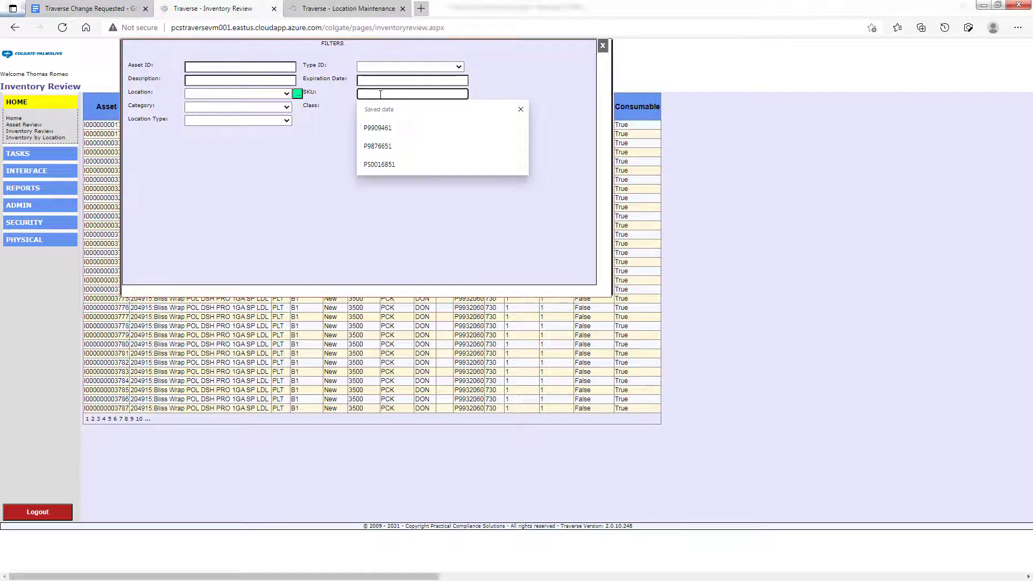
{"action": "left_click", "coordinate": [396, 167]}
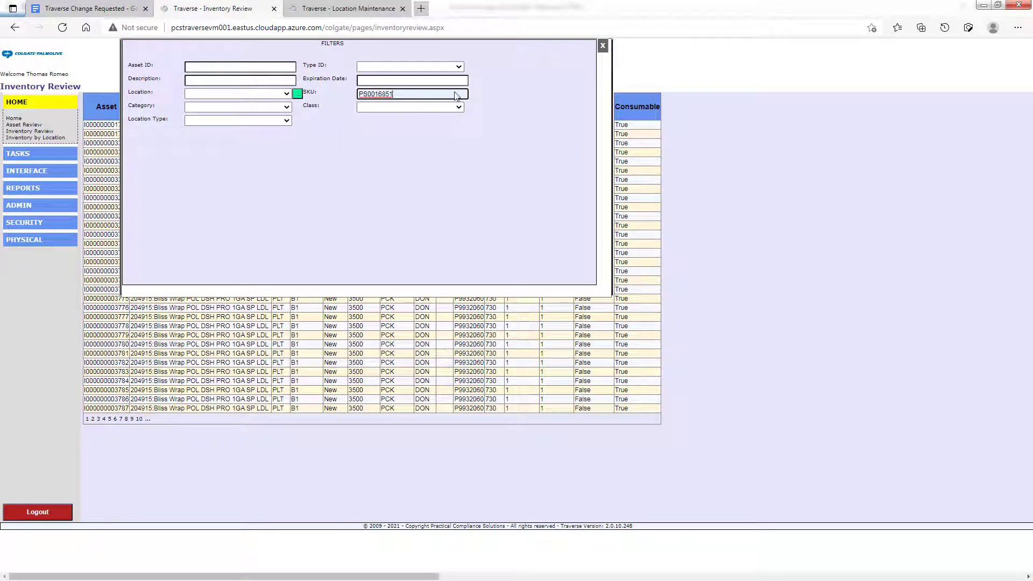
{"action": "left_click_drag", "start_coordinate": [422, 92], "coordinate": [272, 95]}
{"action": "left_click", "coordinate": [602, 46]}
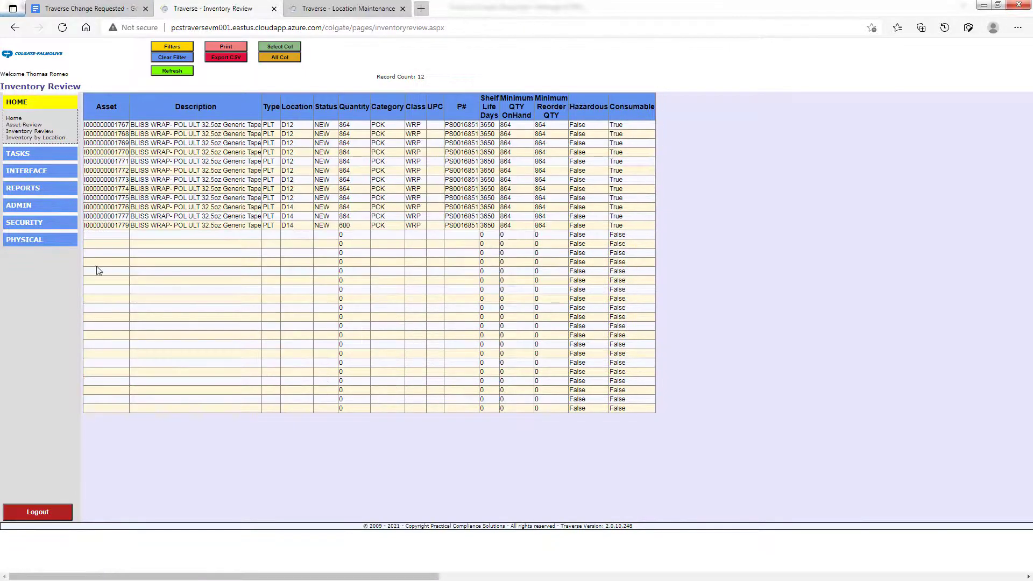
Filter the Inventory By Location report to SKU PS0016851 and inspect the D12 and D14 totals
{"action": "left_click", "coordinate": [47, 138]}
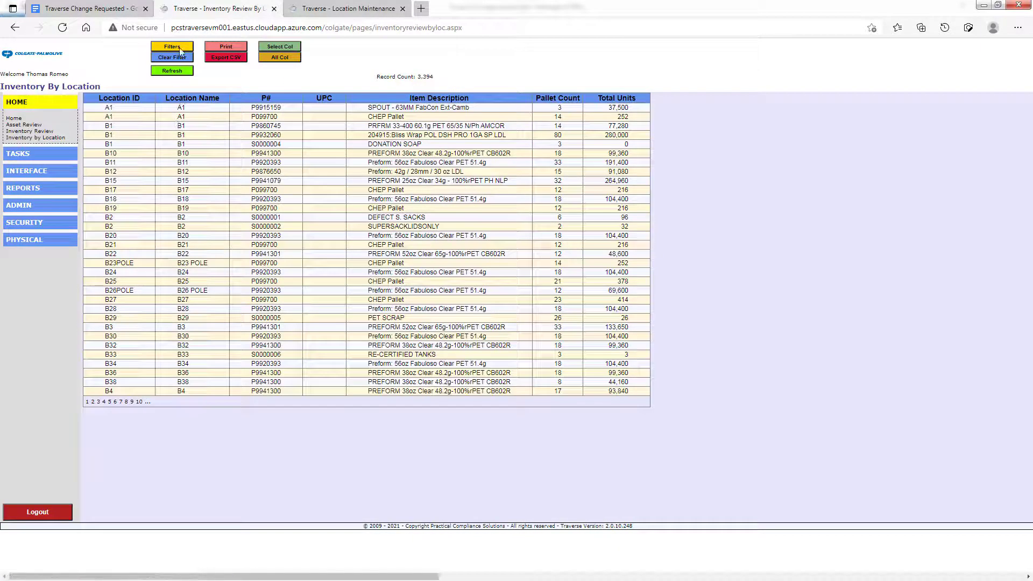
{"action": "left_click", "coordinate": [181, 49]}
{"action": "left_click", "coordinate": [392, 94]}
{"action": "left_click", "coordinate": [469, 143]}
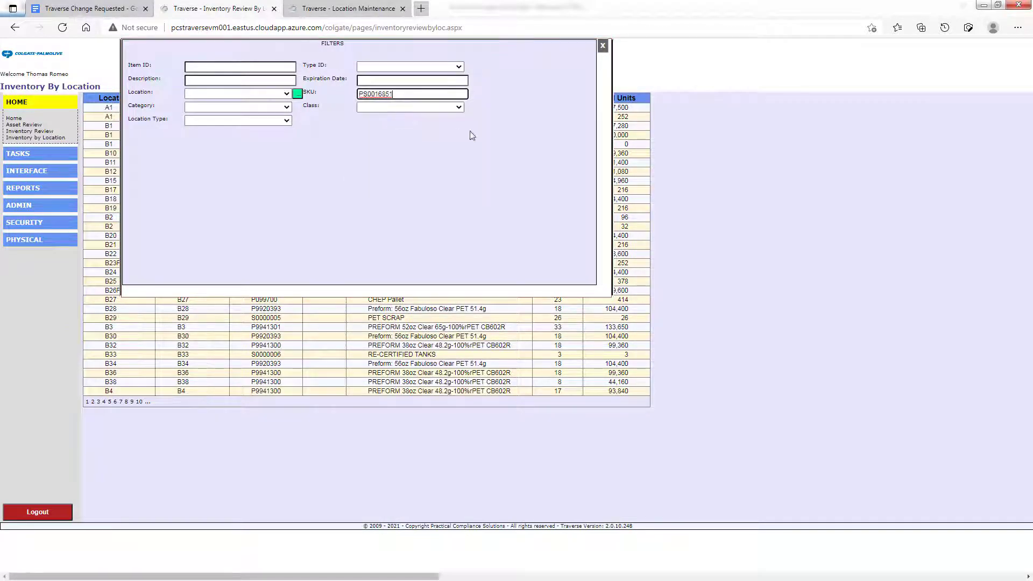
{"action": "left_click", "coordinate": [603, 46]}
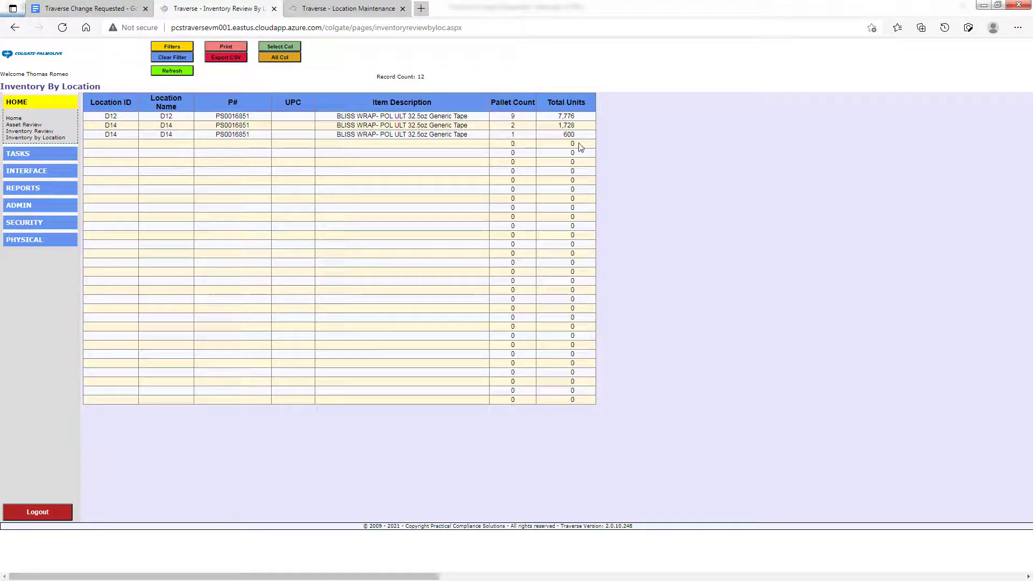
{"action": "left_click", "coordinate": [181, 118]}
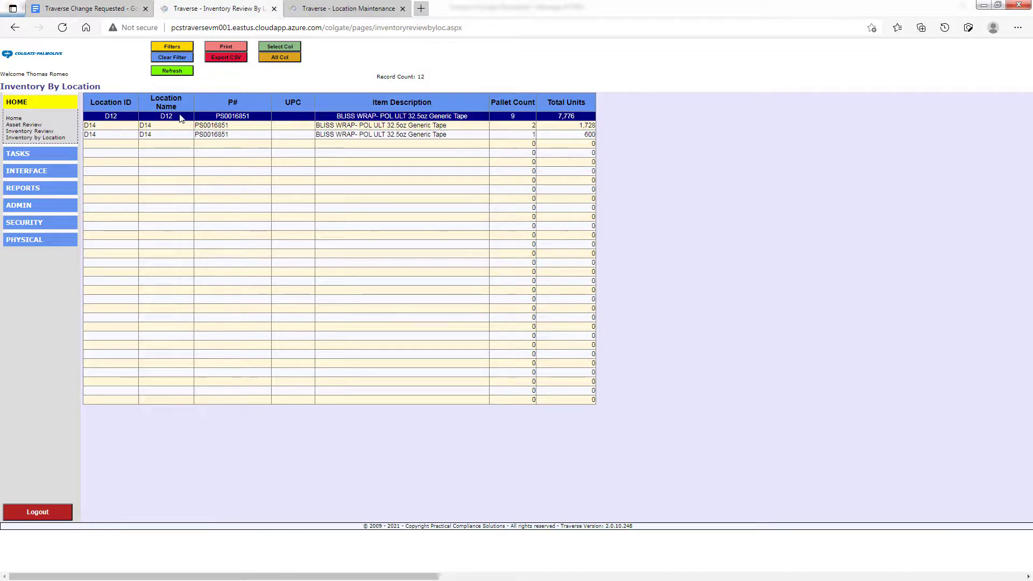
{"action": "left_click", "coordinate": [214, 127]}
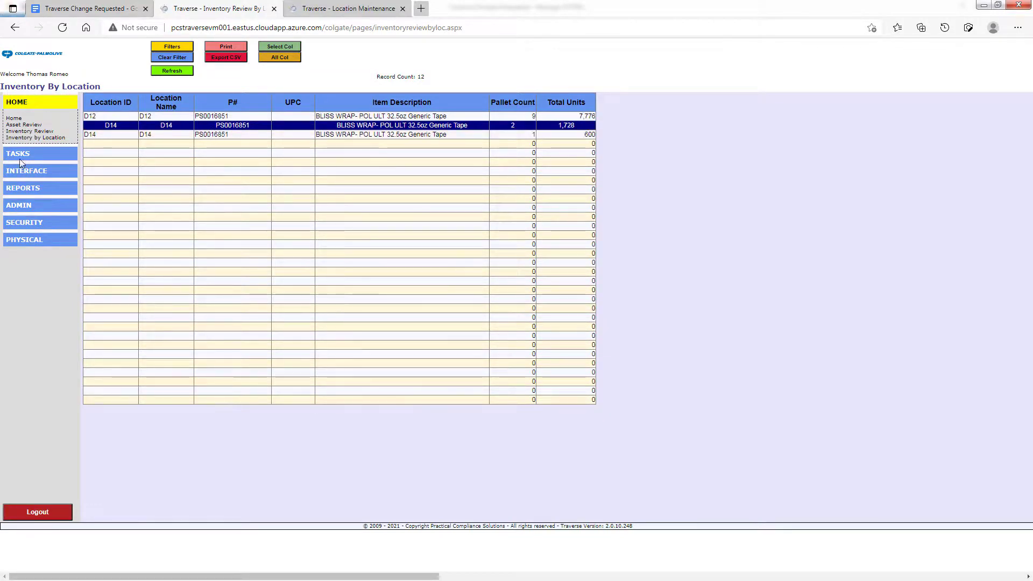